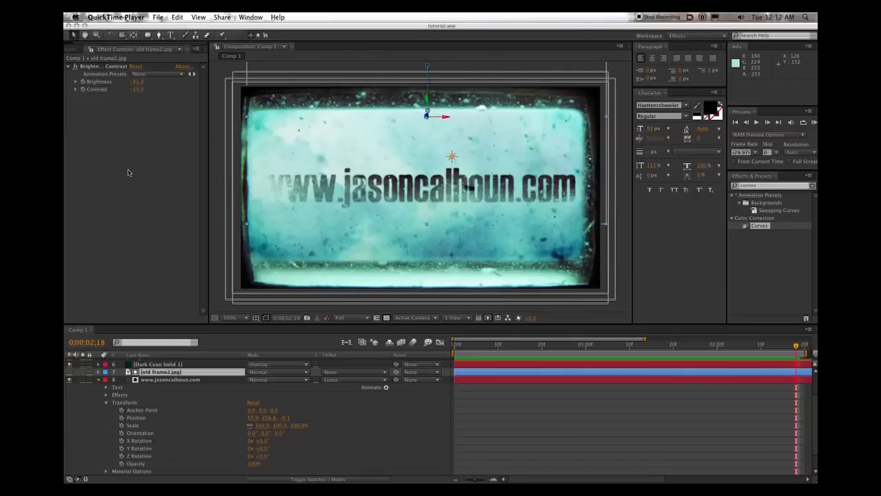
Switch from QuickTime Player to After Effects and its Comp 1 old-film frame project
left_click(127, 172)
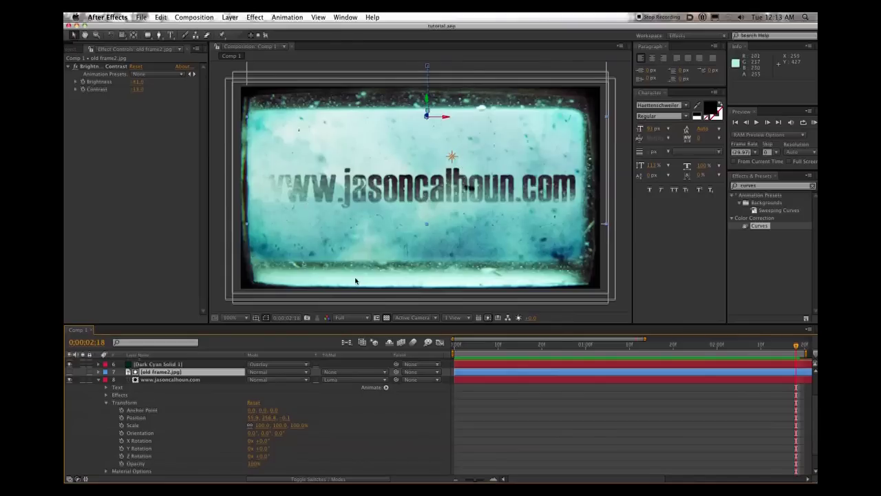
Preview the flickering animation from the start twice, then collapse the text layer to show all 11 layers
left_click(454, 346)
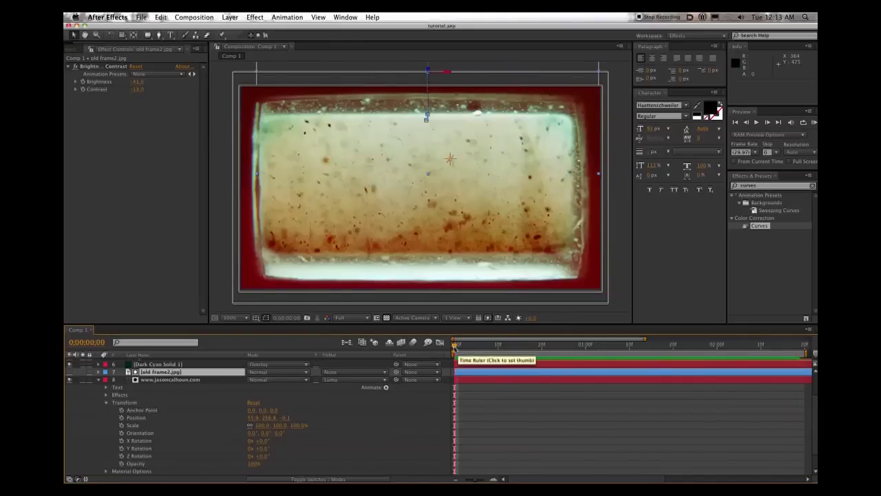
key("space")
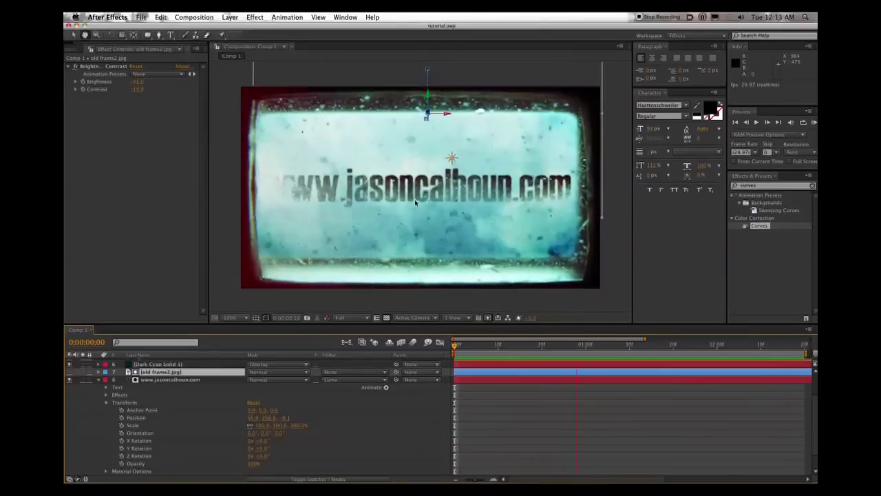
key("space")
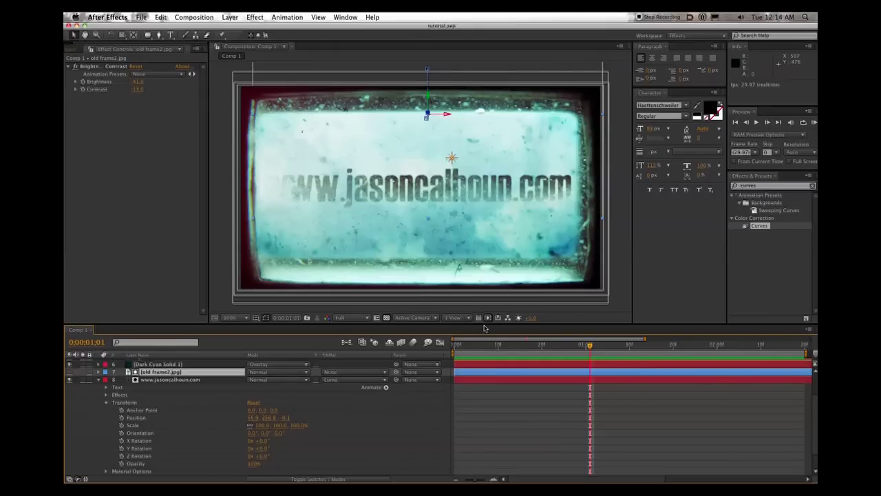
left_click_drag(479, 347, 454, 346)
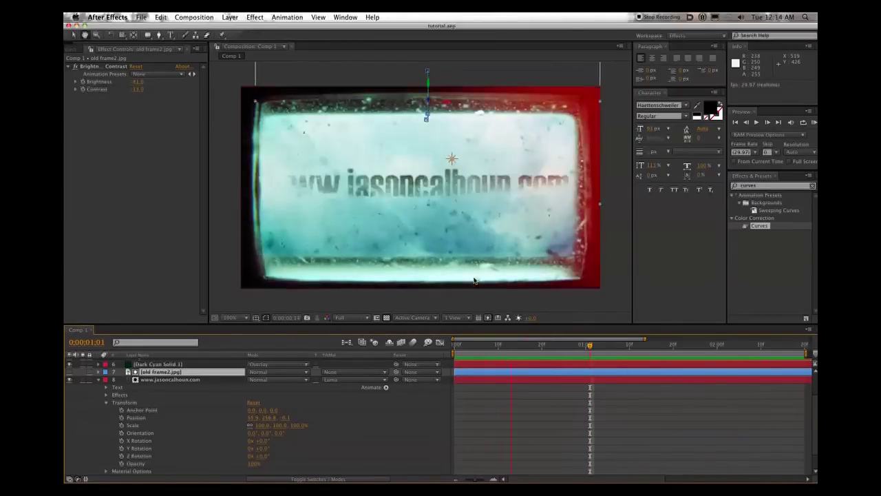
key("space")
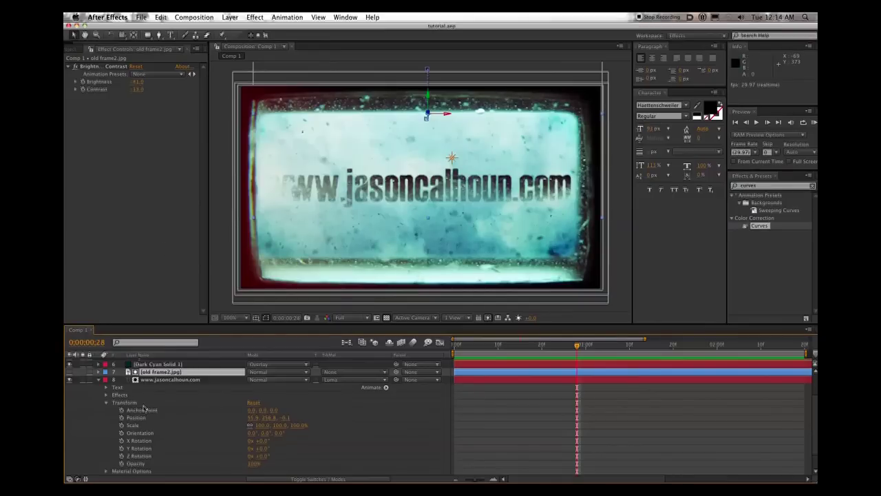
left_click(97, 380)
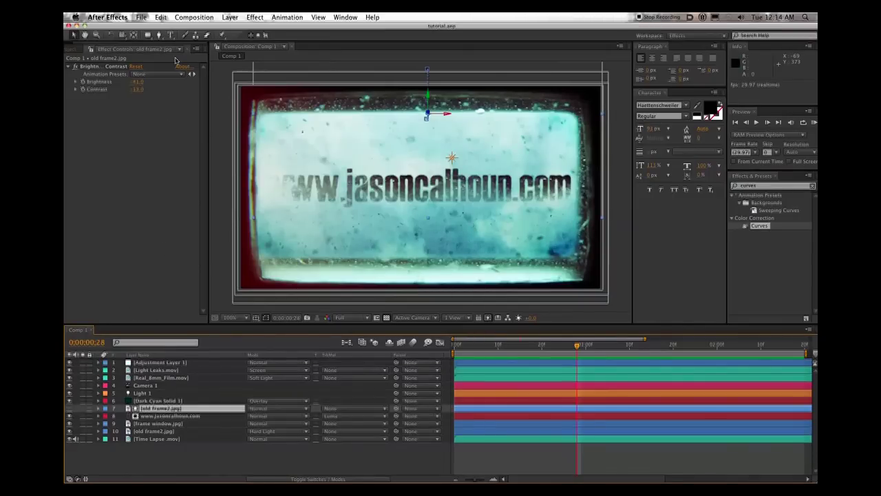
Check Comp 1's composition settings and close them without changes
left_click(194, 17)
left_click(213, 39)
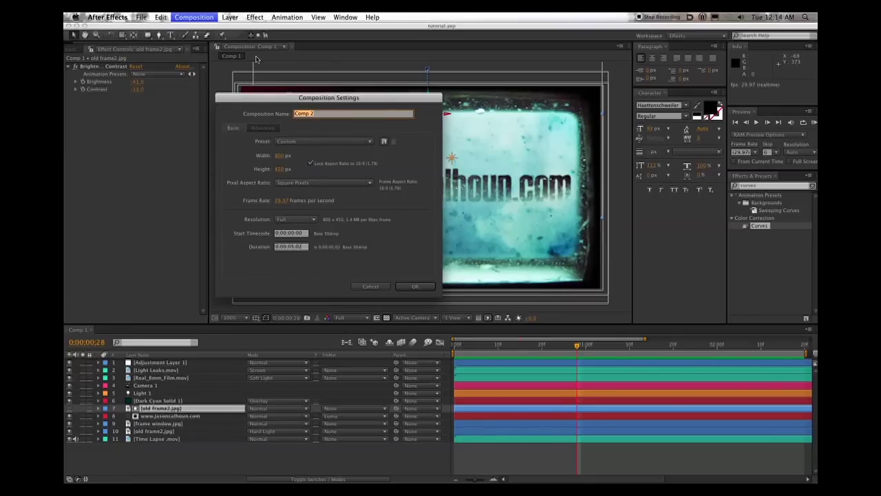
left_click(371, 287)
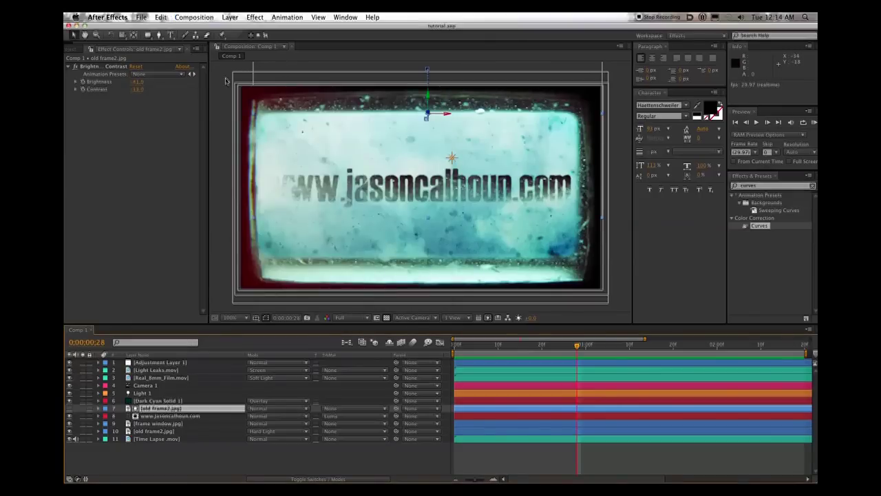
Create a new 800 × 450, 29.97 fps composition named Comp 2
left_click(194, 18)
left_click(201, 28)
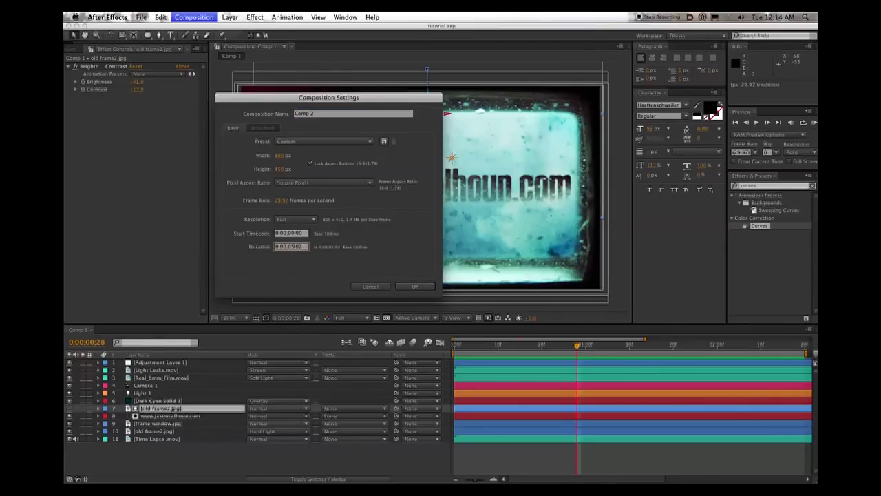
key("Return")
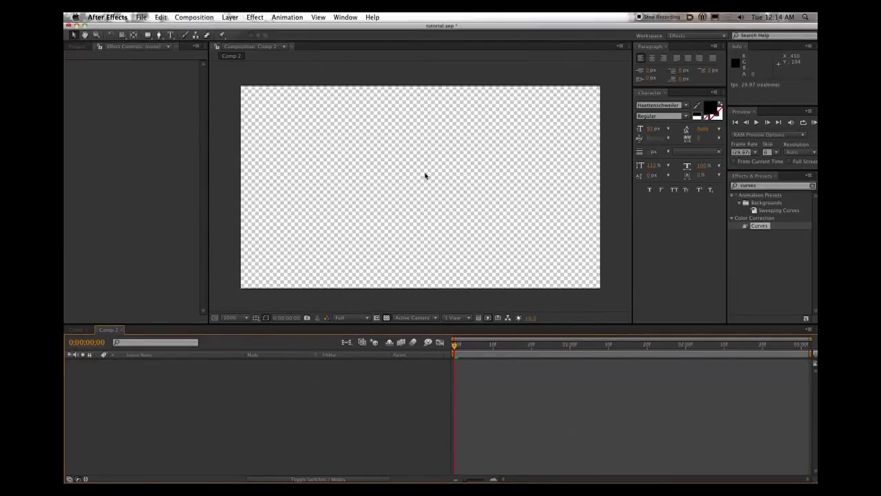
left_click(80, 47)
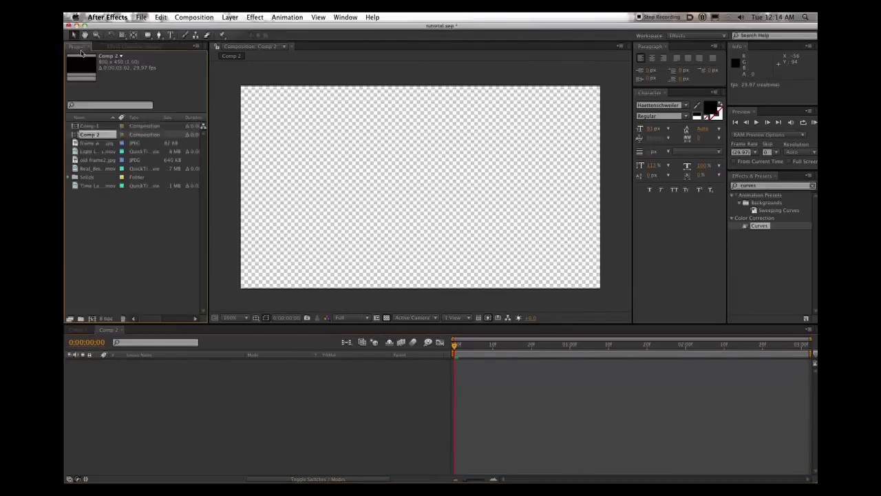
left_click(120, 214)
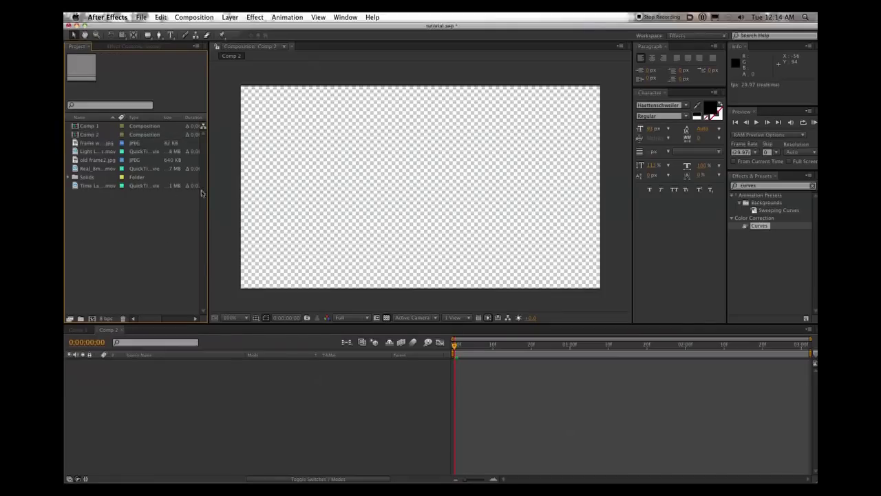
left_click(105, 186)
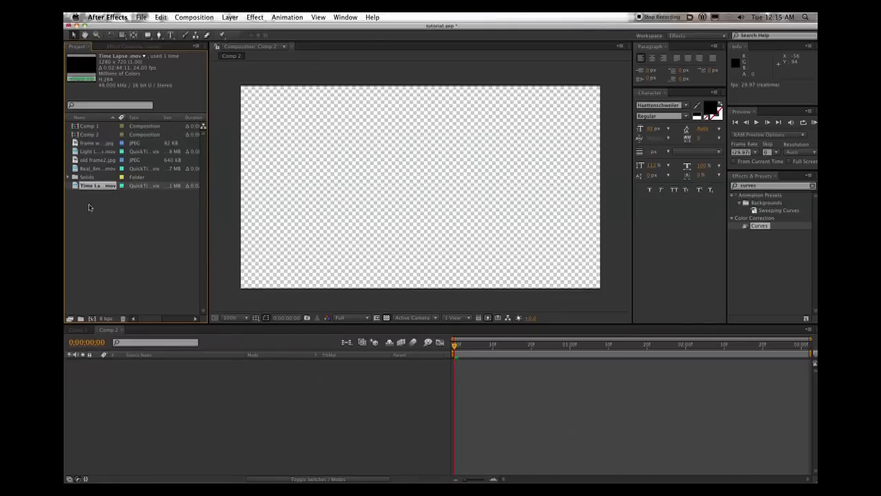
key("Up")
key("Up")
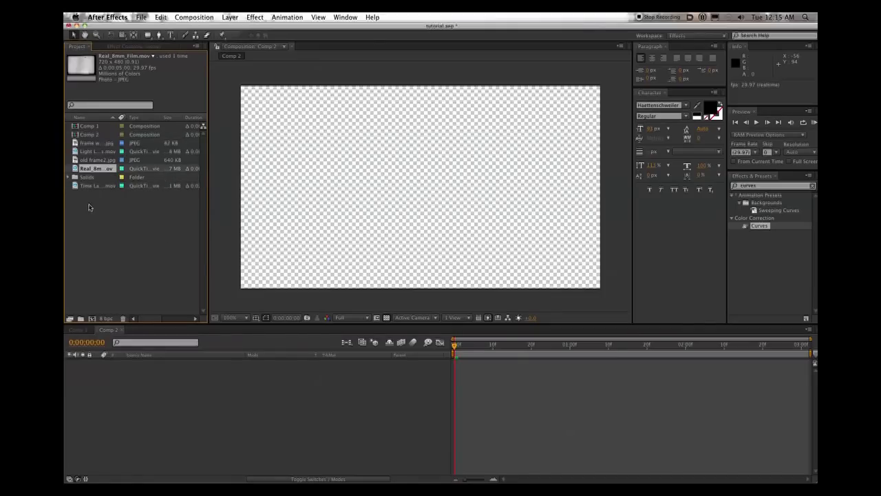
key("Up")
key("Up")
key("Up")
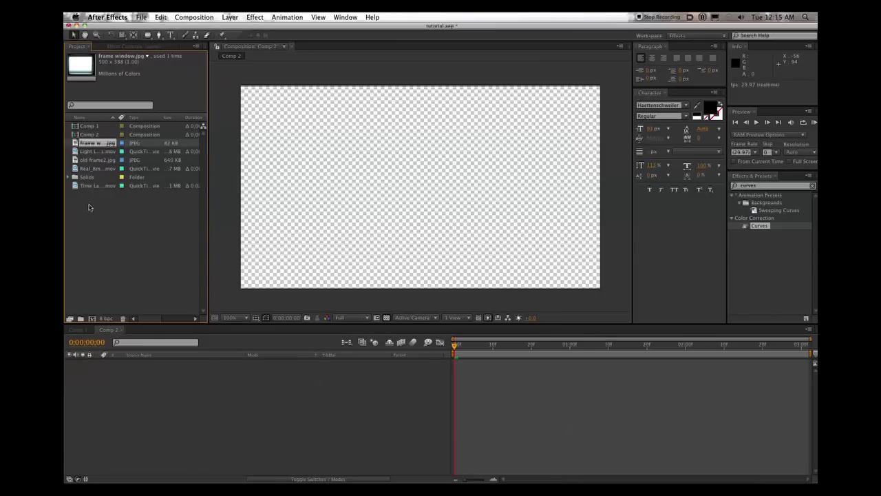
left_click_drag(116, 117, 150, 127)
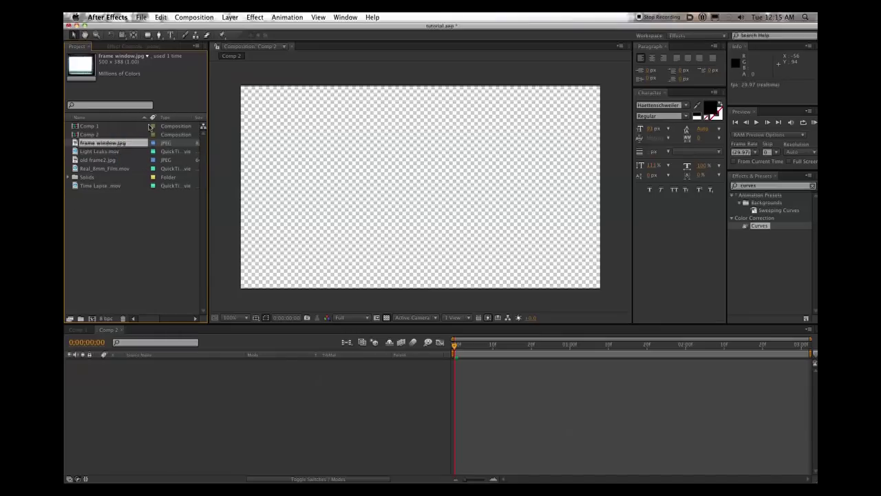
left_click(102, 161)
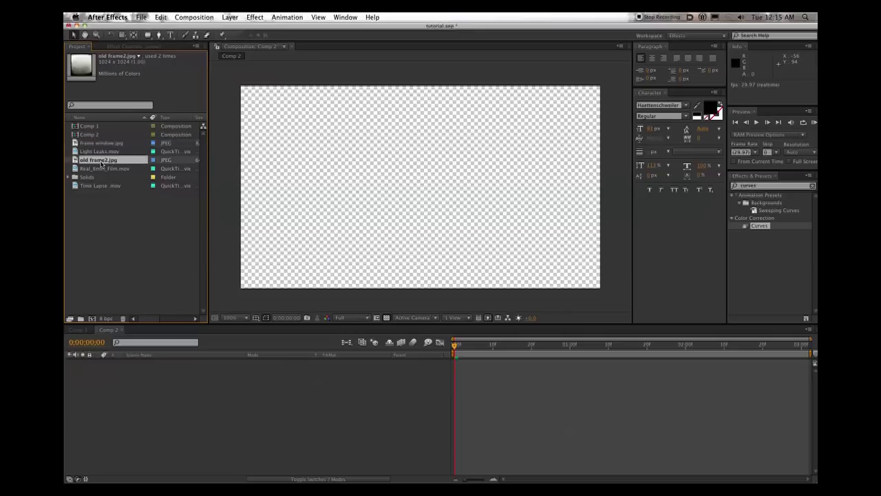
left_click(102, 144)
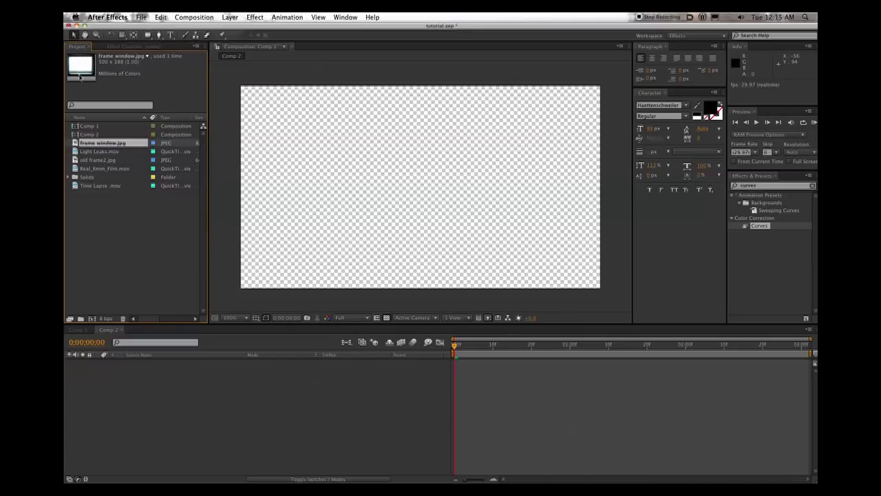
left_click_drag(107, 146, 422, 186)
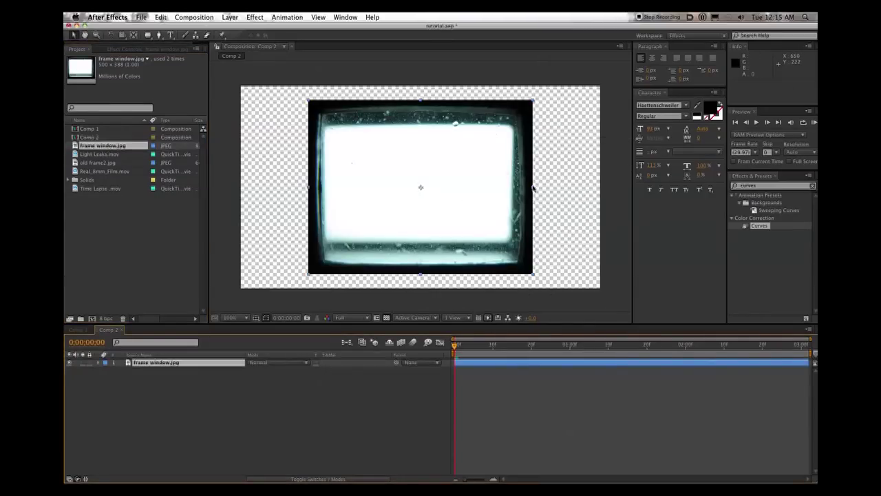
Stretch the frame window.jpg layer's right, top and left edges to fill Comp 2 (161% × 116%)
left_click_drag(545, 189, 600, 189)
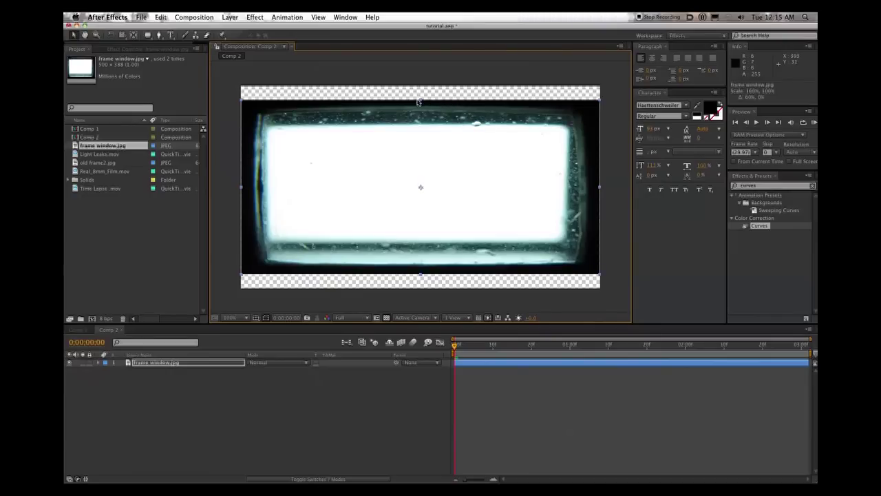
left_click_drag(420, 100, 420, 88)
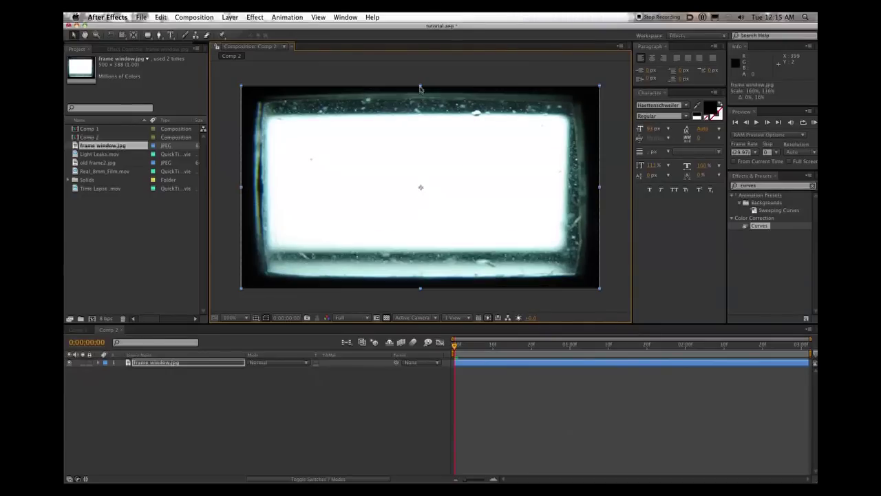
left_click_drag(242, 191, 240, 192)
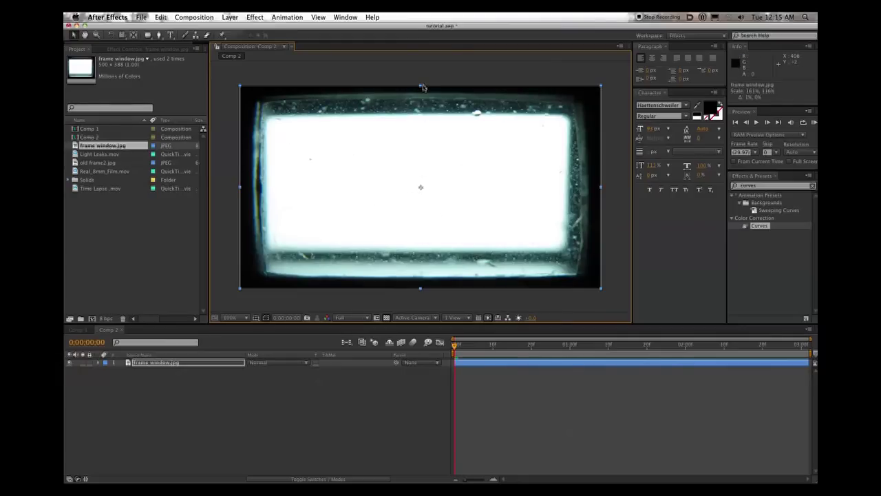
left_click(278, 363)
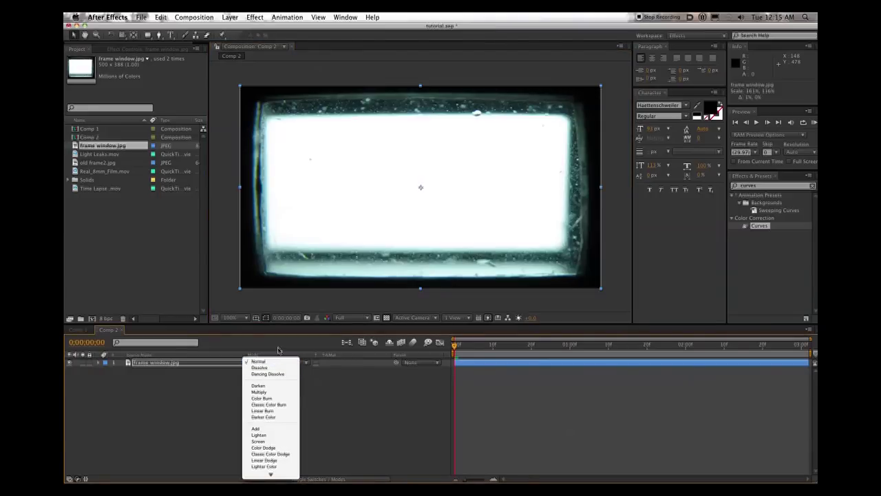
left_click(277, 362)
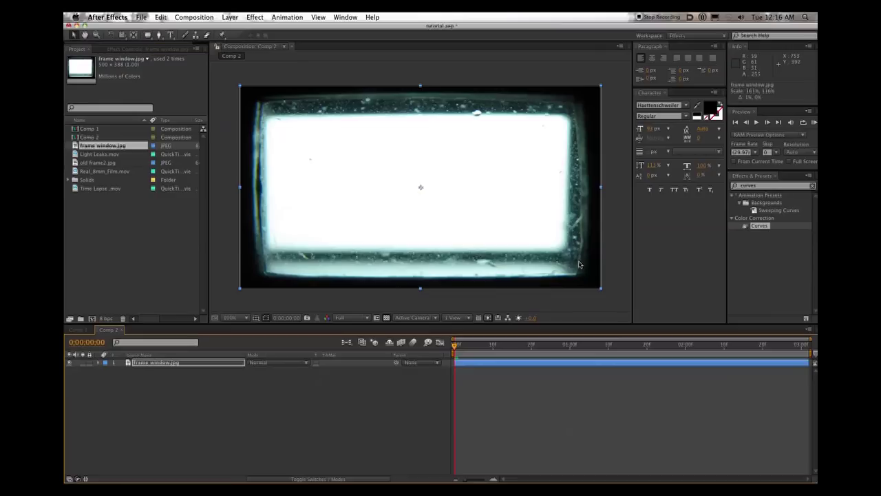
left_click(211, 383)
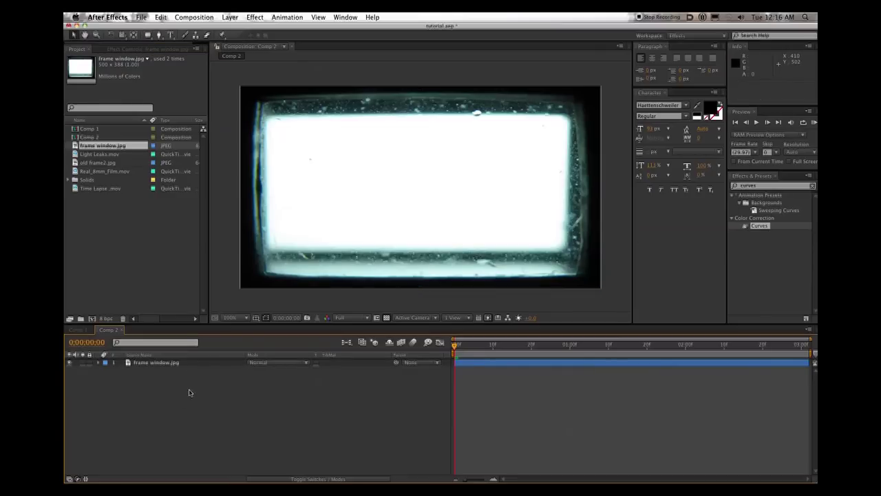
left_click(147, 34)
left_click_drag(276, 126, 546, 236)
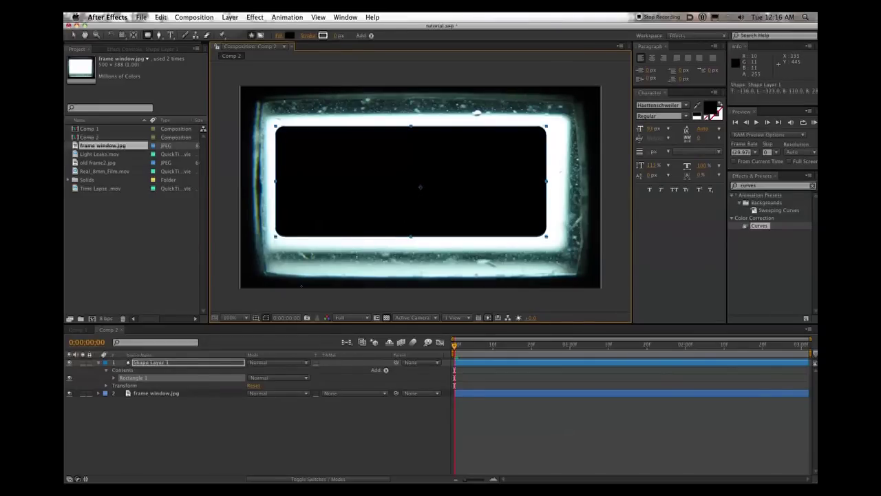
left_click(176, 366)
key("Delete")
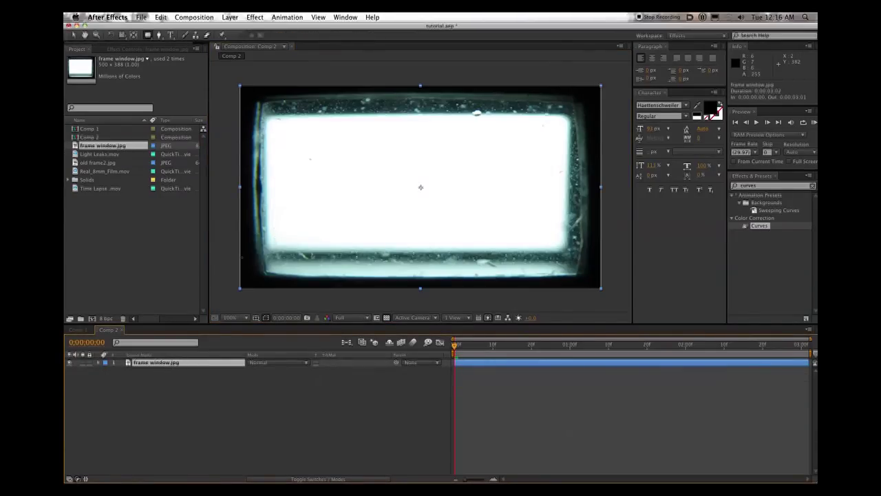
Draw a rectangle mask over the frame's white window, invert it, and expand Mask 1 slightly
left_click_drag(268, 119, 559, 243)
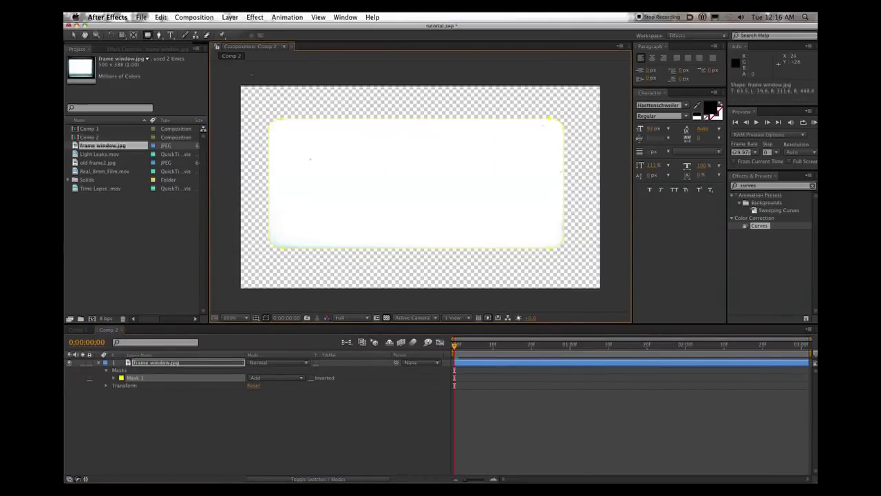
left_click_drag(147, 35, 201, 48)
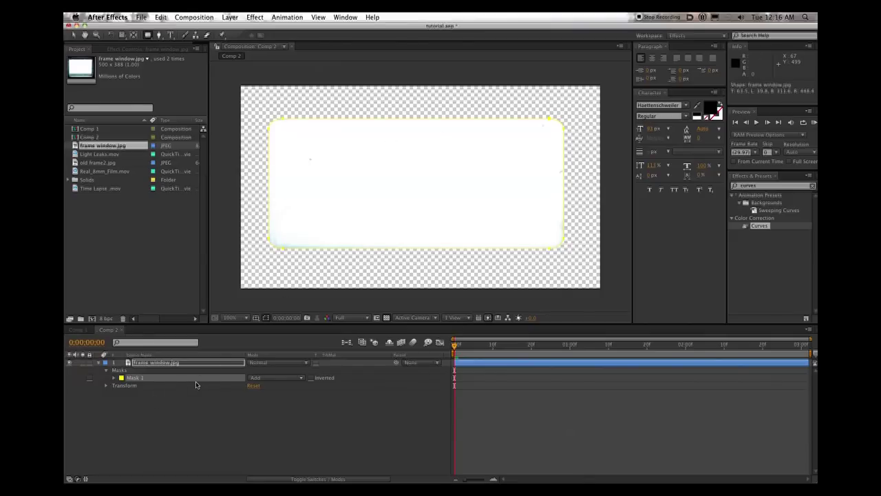
left_click(311, 378)
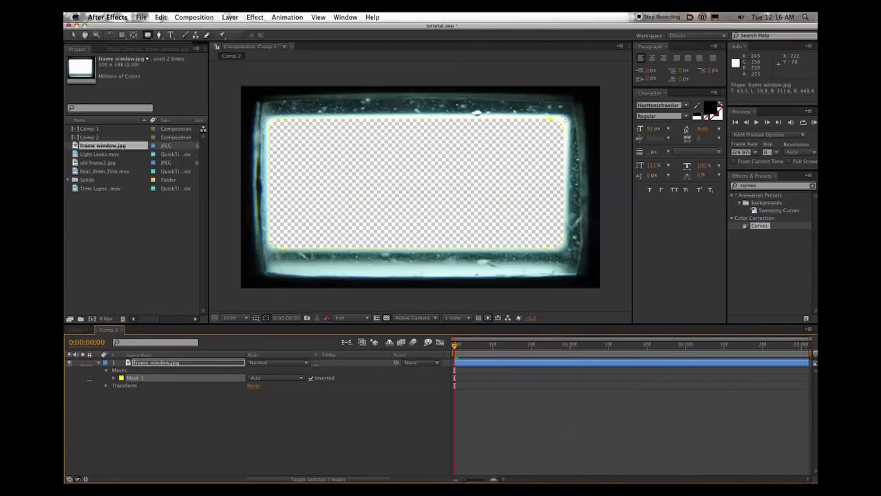
left_click(115, 378)
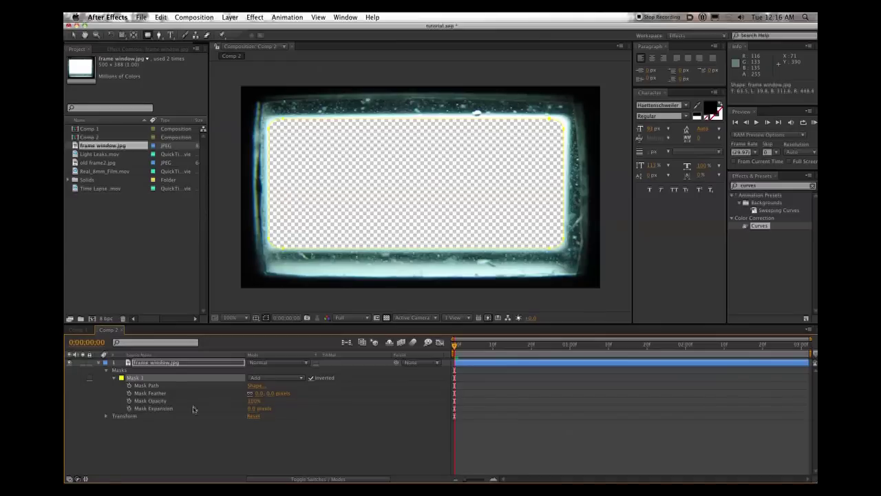
left_click_drag(250, 412, 252, 411)
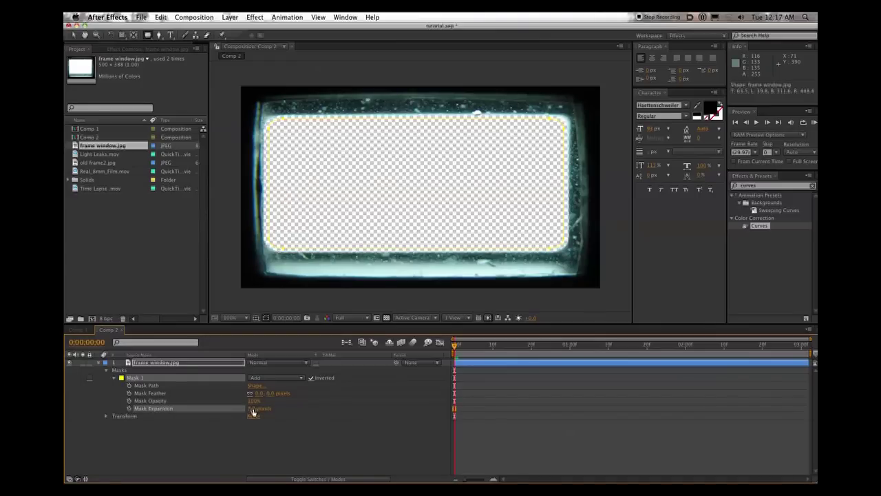